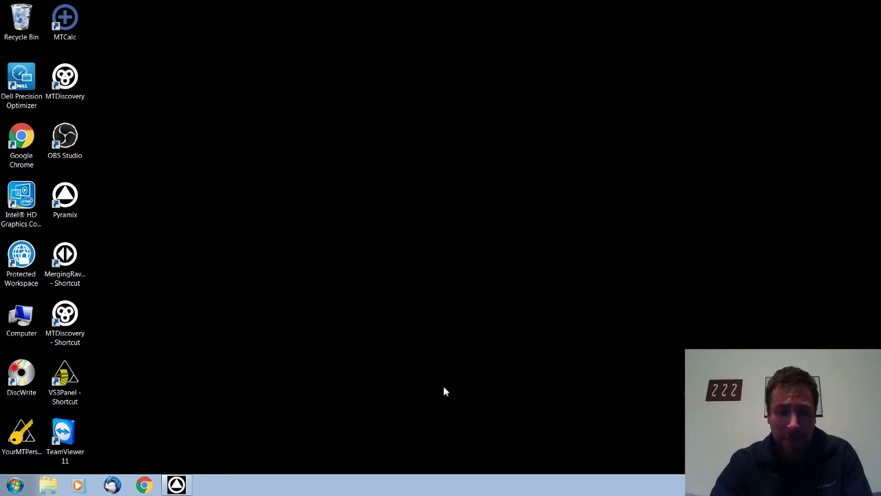
Bring the empty Pyramix Virtual Studio window up from the taskbar.
left_click(177, 485)
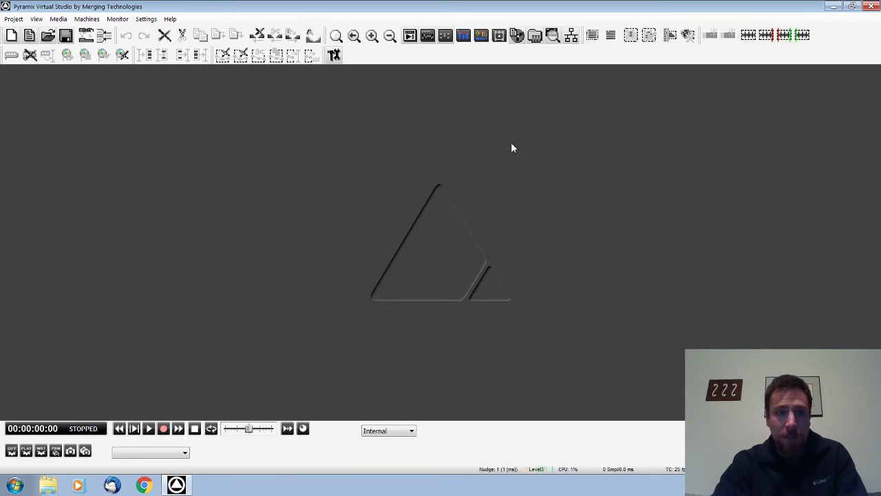
Start a new editing project with 96 kHz sampling rate and 32 bps resolution.
left_click(13, 20)
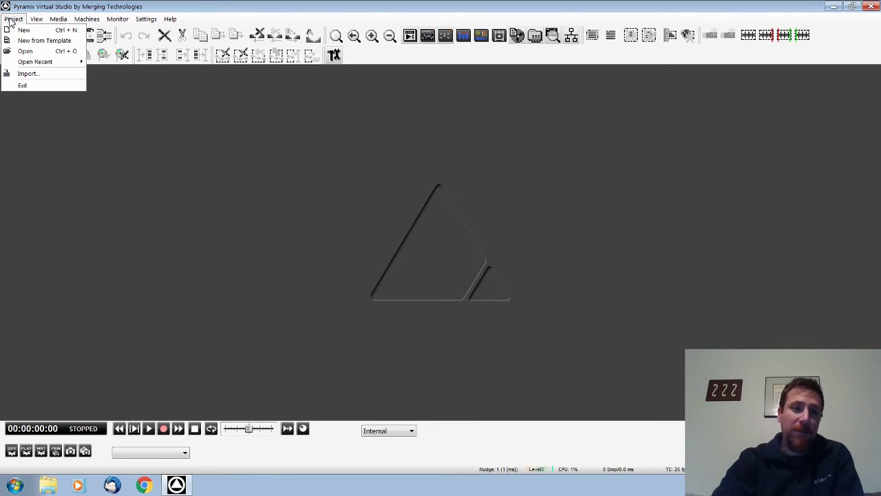
left_click(24, 30)
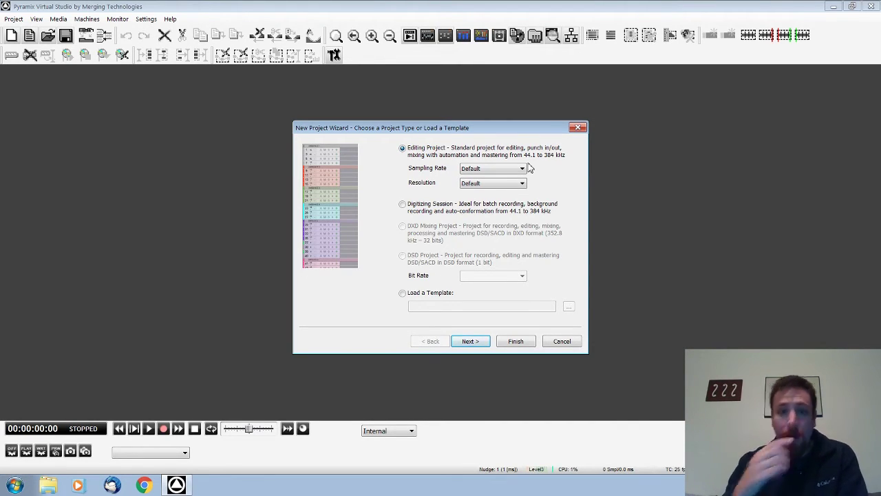
left_click(492, 168)
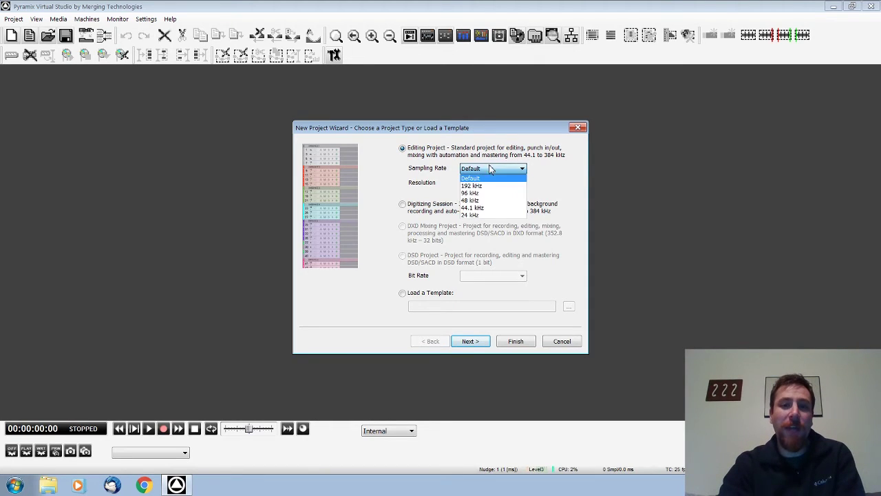
left_click(486, 194)
left_click(497, 183)
left_click(486, 183)
left_click(486, 183)
left_click(483, 201)
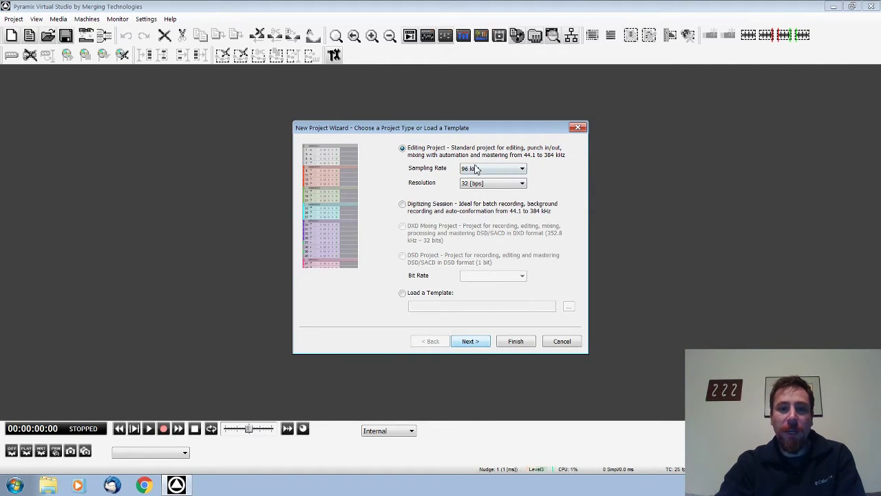
Set up a new project workspace named 'Adam Project 96K' on D:\.
left_click(471, 342)
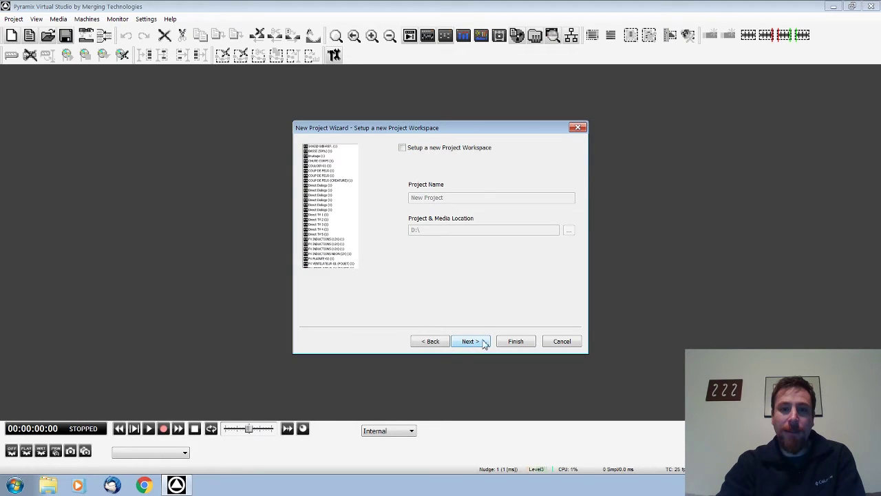
left_click(402, 148)
key("Tab")
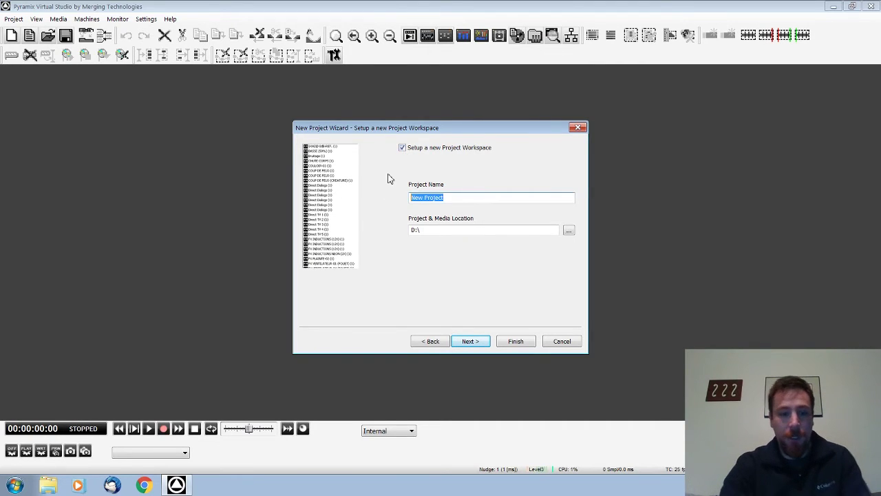
type("Adam Project 96K")
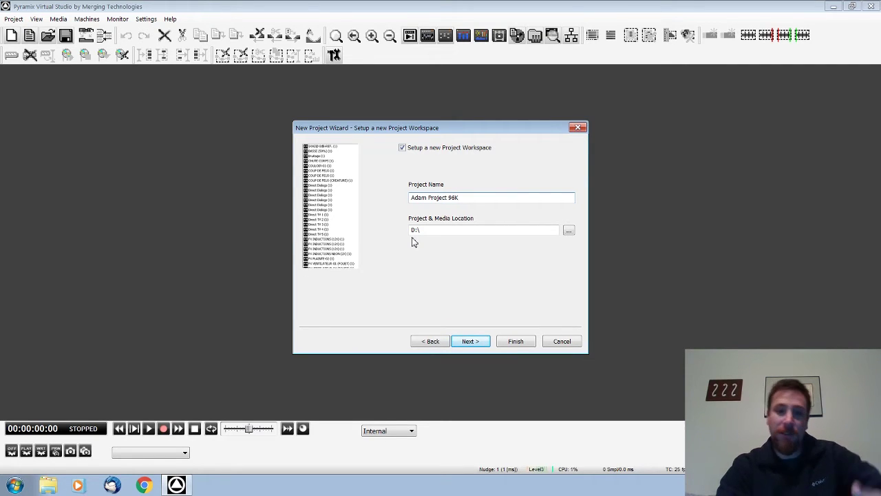
left_click(473, 343)
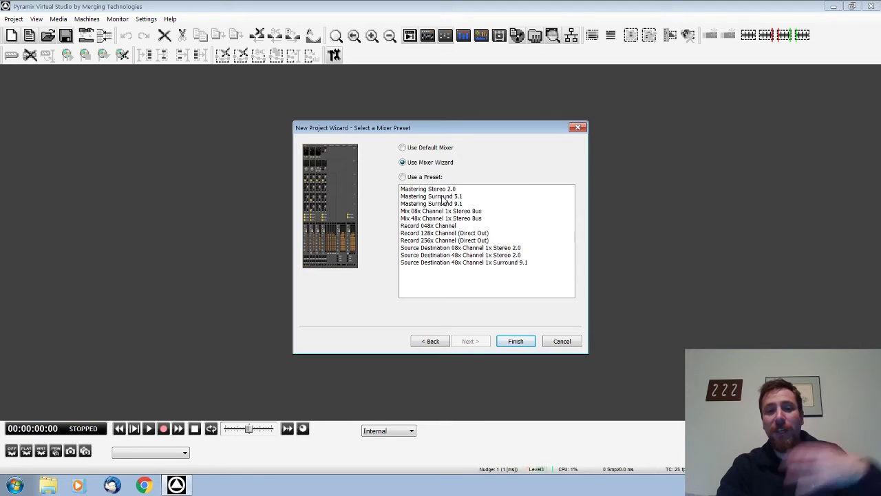
Finish the project wizard and define one stereo Mixing Bus for the new mixer.
left_click(527, 344)
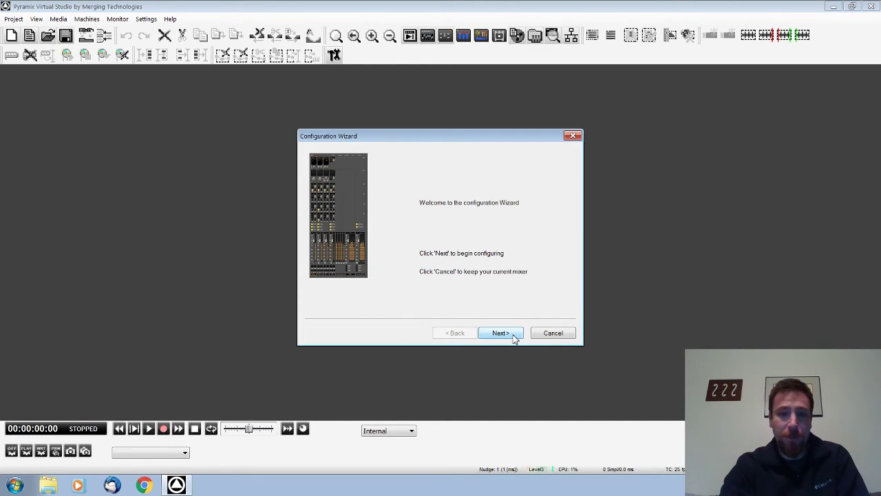
left_click(500, 333)
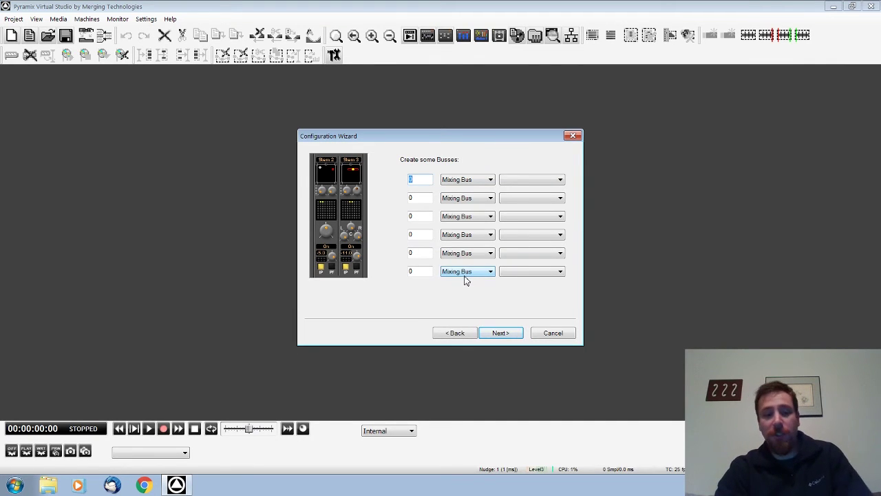
type("1")
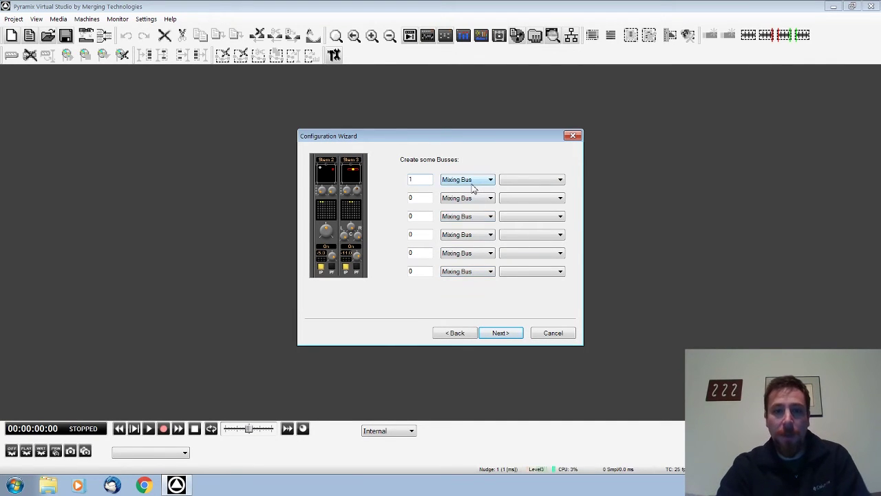
left_click(472, 182)
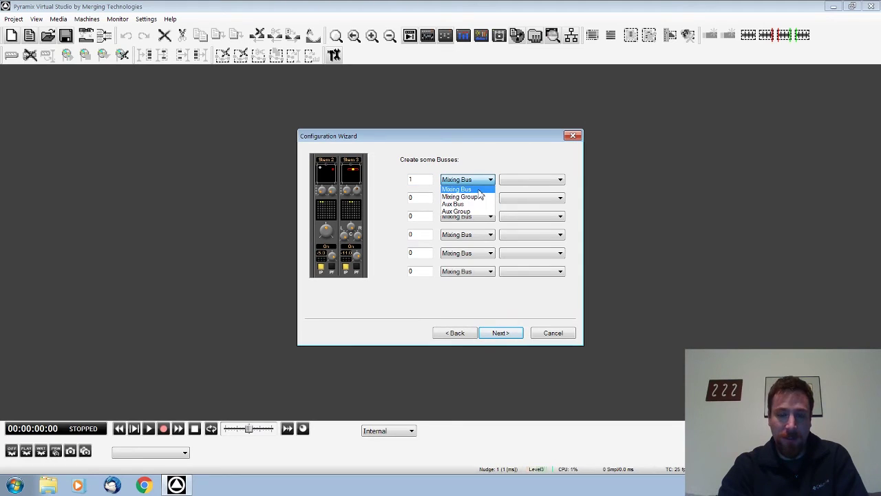
left_click(482, 189)
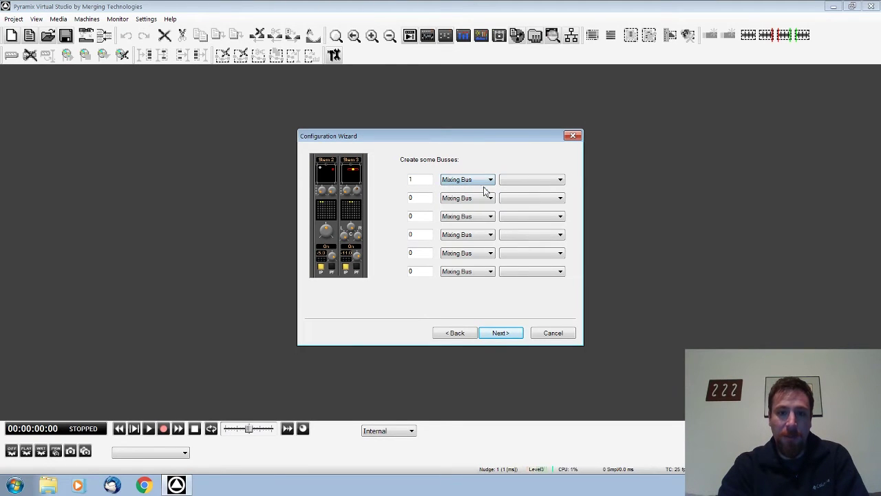
left_click(547, 180)
left_click(545, 197)
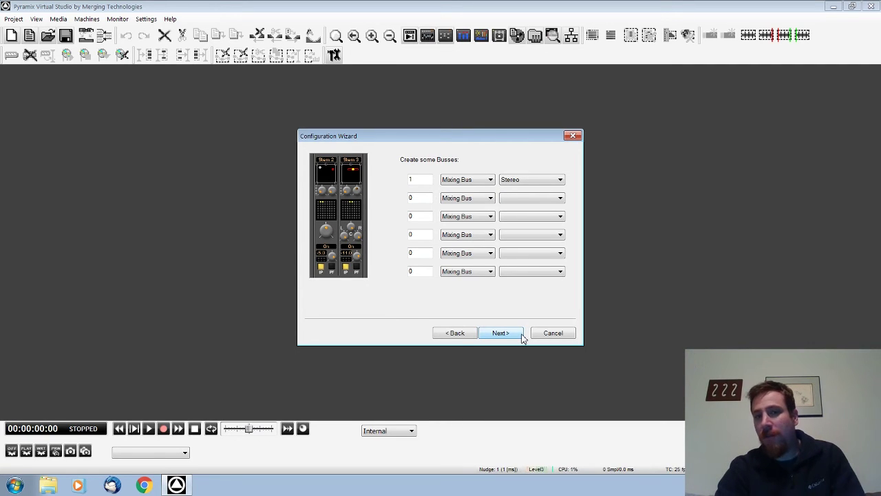
left_click(455, 199)
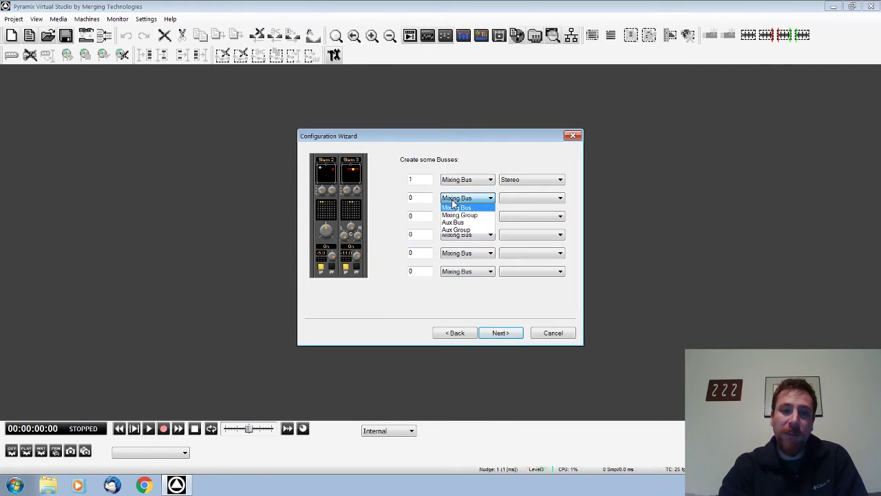
left_click(464, 207)
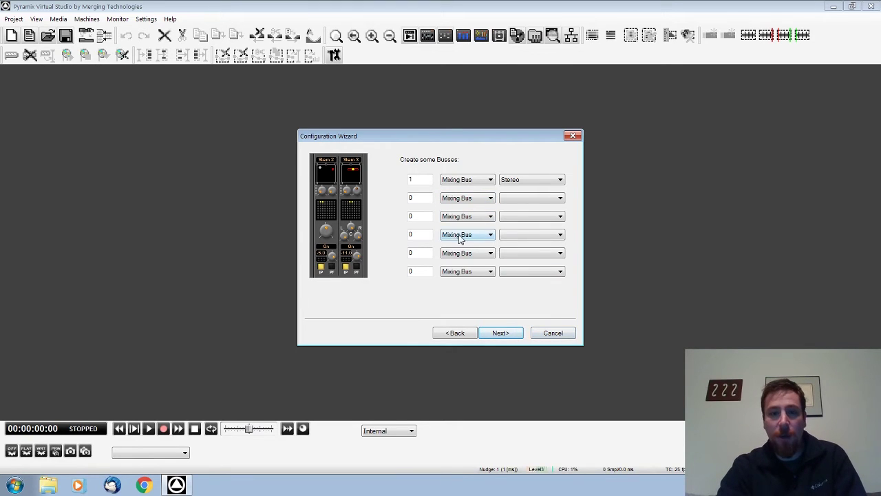
left_click(514, 336)
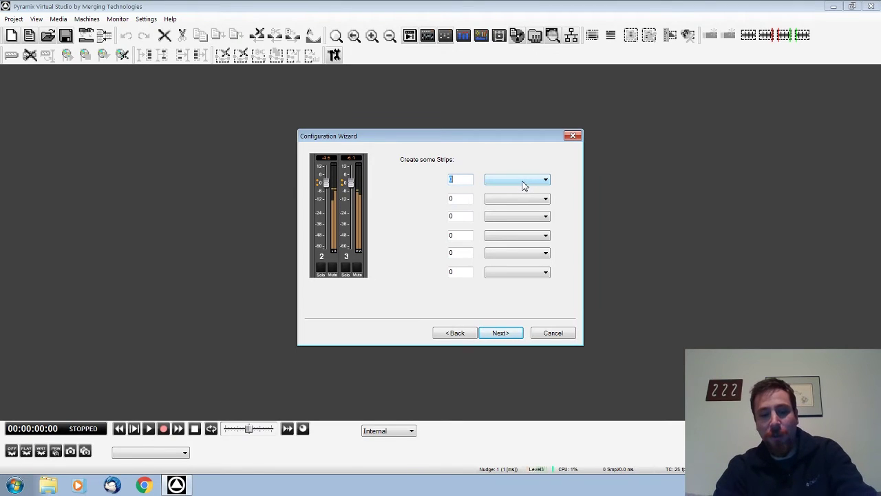
Create 16 mono strips with inputs and outputs connected automatically, then finish the mixer.
type("16")
left_click(525, 183)
left_click(526, 189)
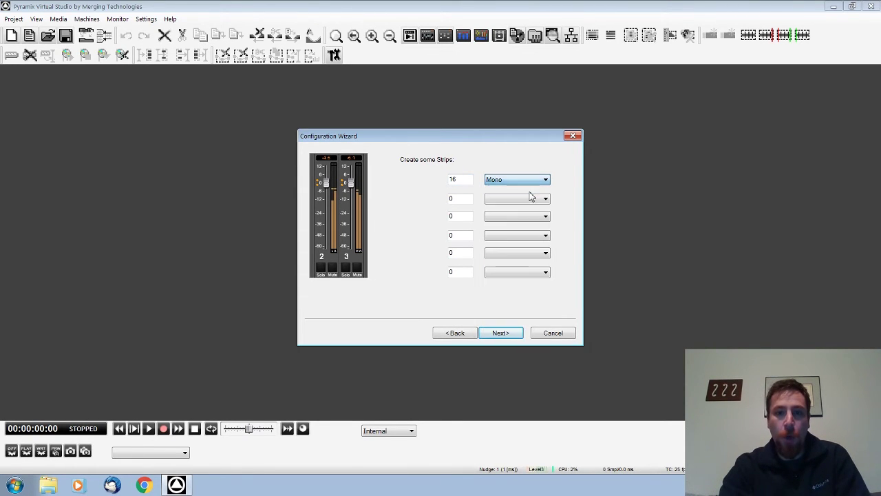
left_click(513, 337)
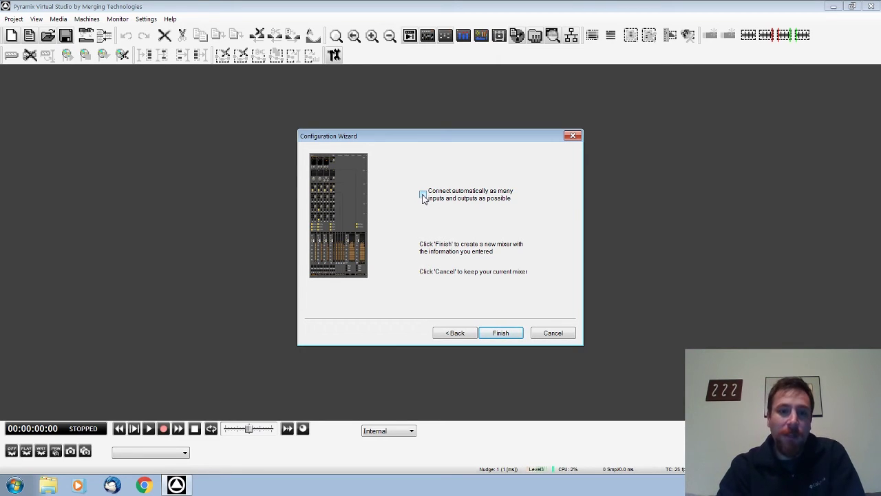
left_click(423, 197)
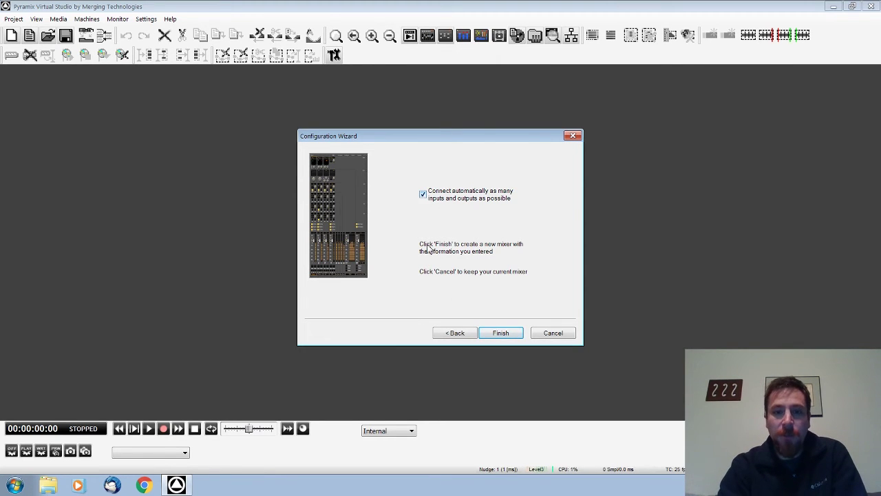
left_click(500, 333)
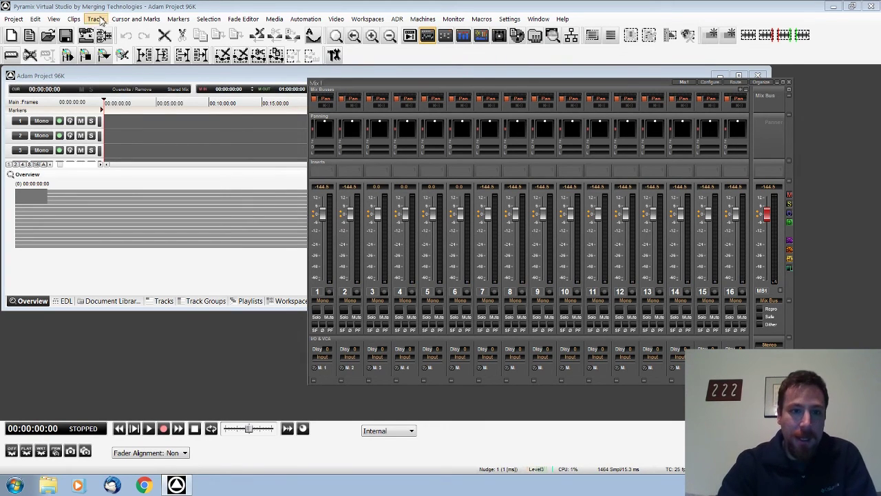
Maximize the project window and shrink track rows to show more of the 16 mono tracks.
left_click(738, 76)
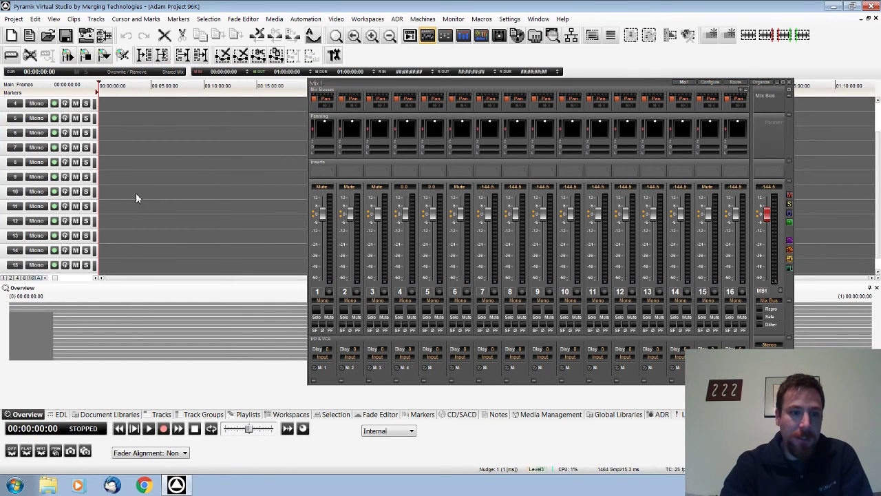
left_click(39, 278)
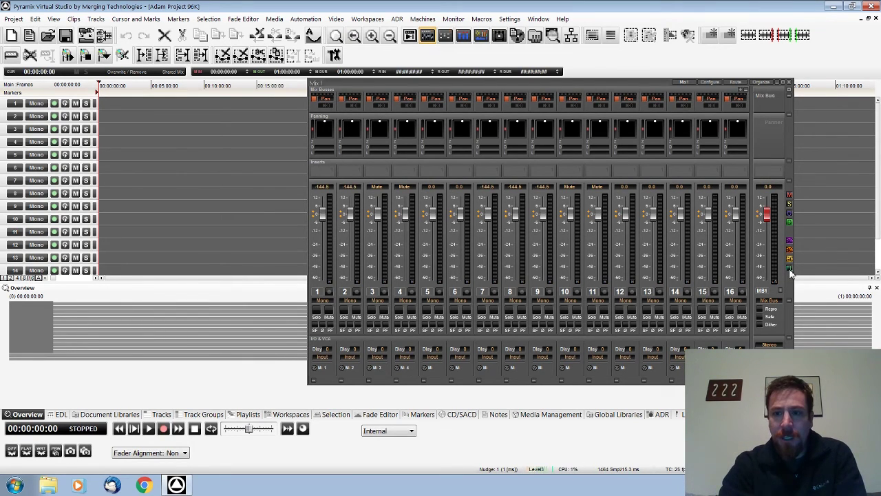
left_click(762, 206)
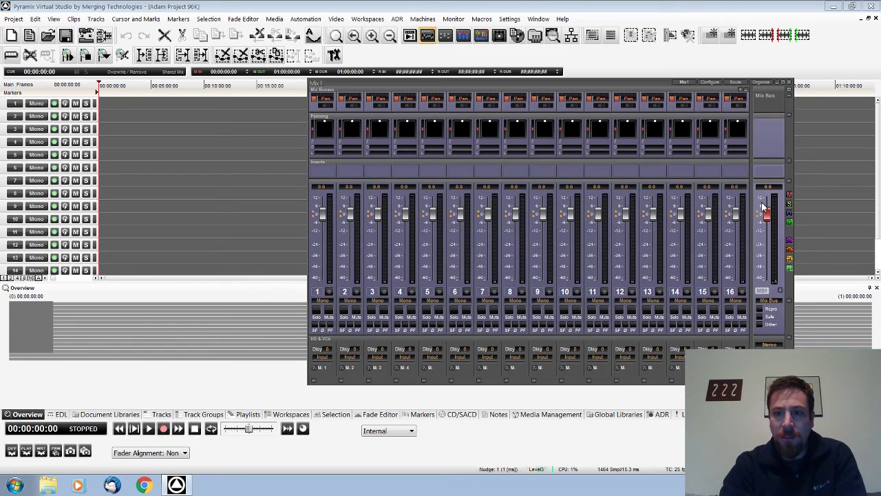
left_click(316, 101)
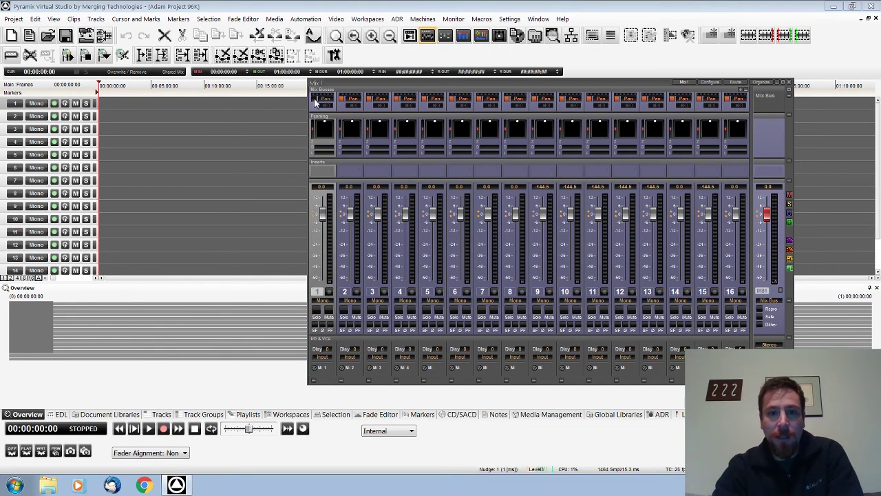
left_click(794, 276)
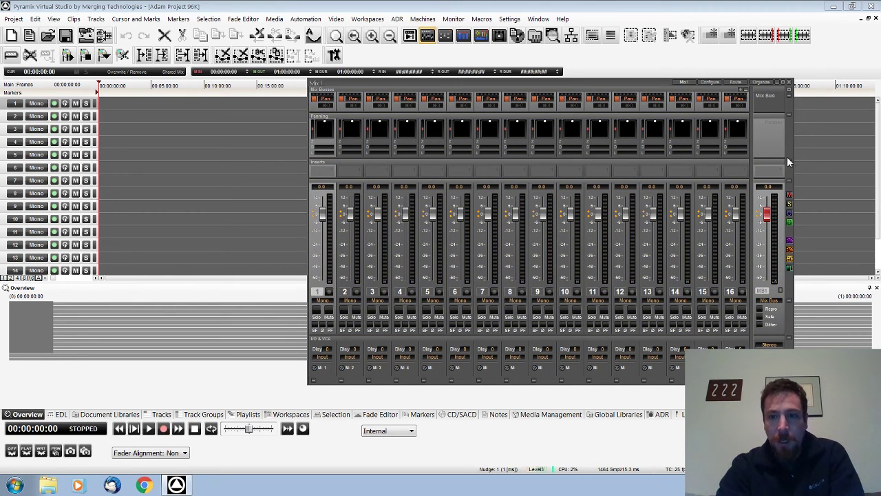
Switch all mixer panners to Pan/Balance and close the ASIO4ALL settings window.
right_click(790, 118)
left_click(789, 116)
right_click(789, 116)
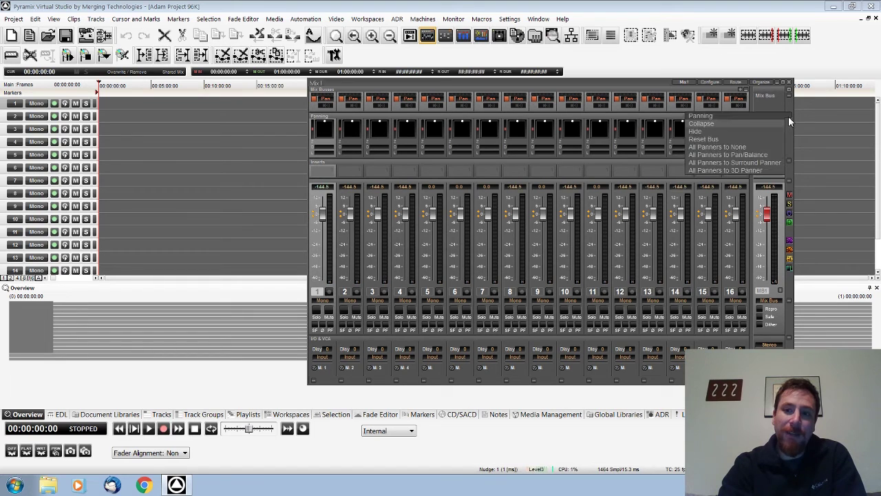
left_click(761, 154)
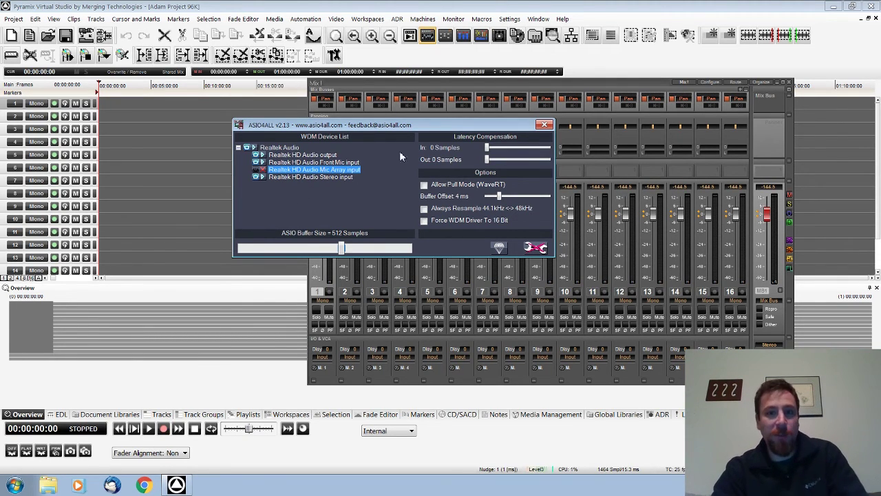
left_click(550, 128)
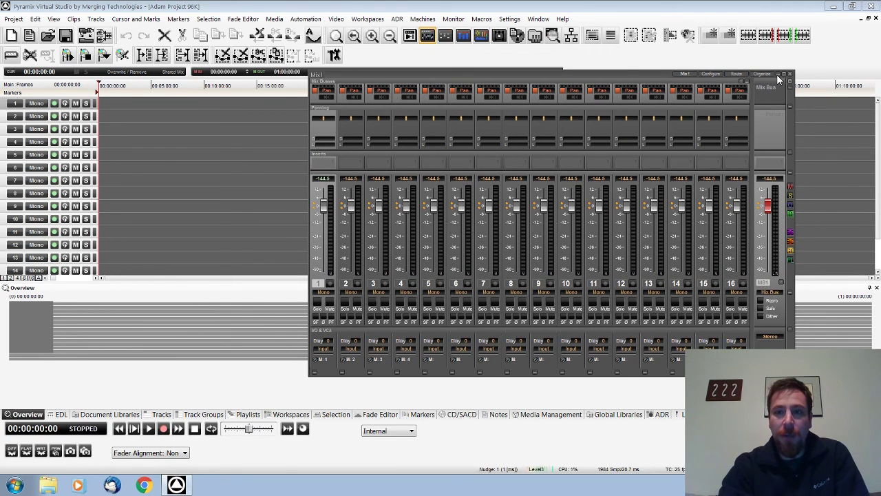
Try the Meter Bridge, dismiss its disabled message, and close the mixer window.
left_click(779, 76)
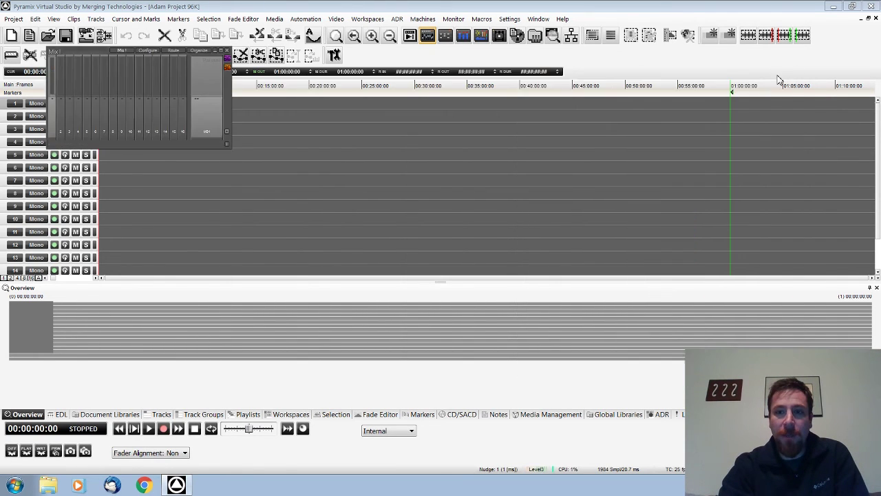
left_click(227, 51)
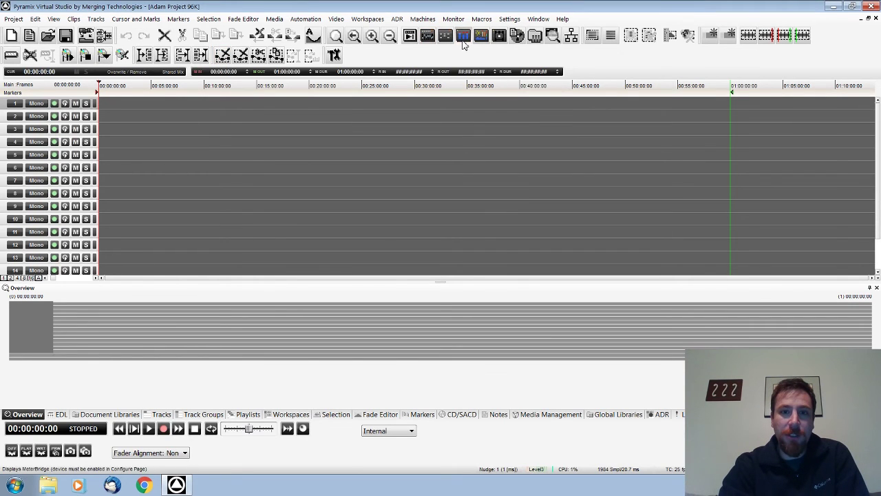
left_click(463, 38)
left_click(492, 217)
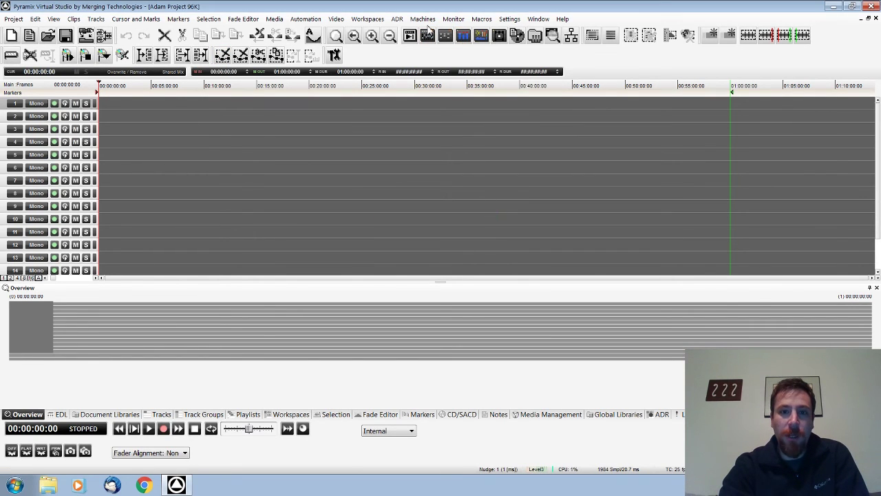
left_click(433, 39)
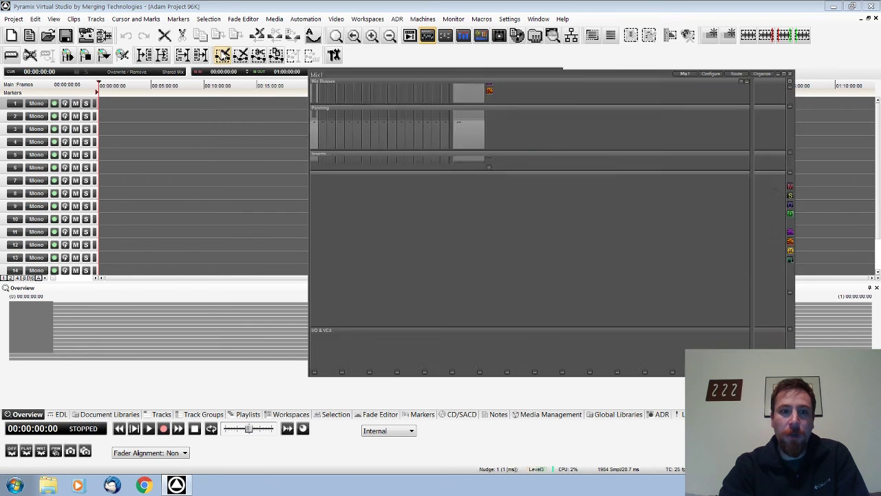
left_click(223, 51)
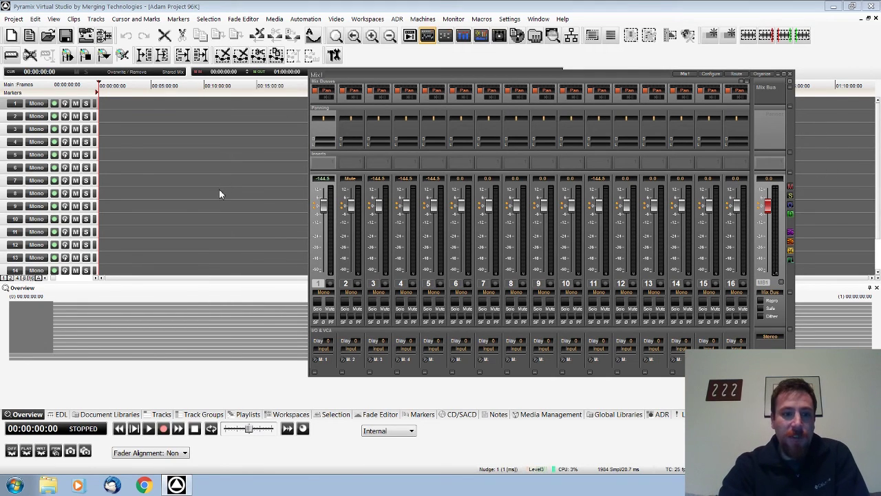
left_click(792, 79)
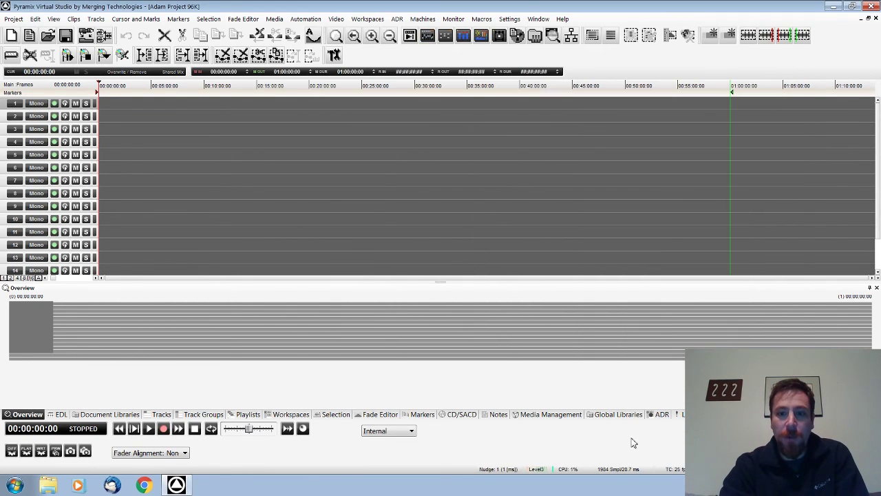
Show the project's empty Media Files folder in the Media Management panel.
left_click(539, 415)
left_click(58, 343)
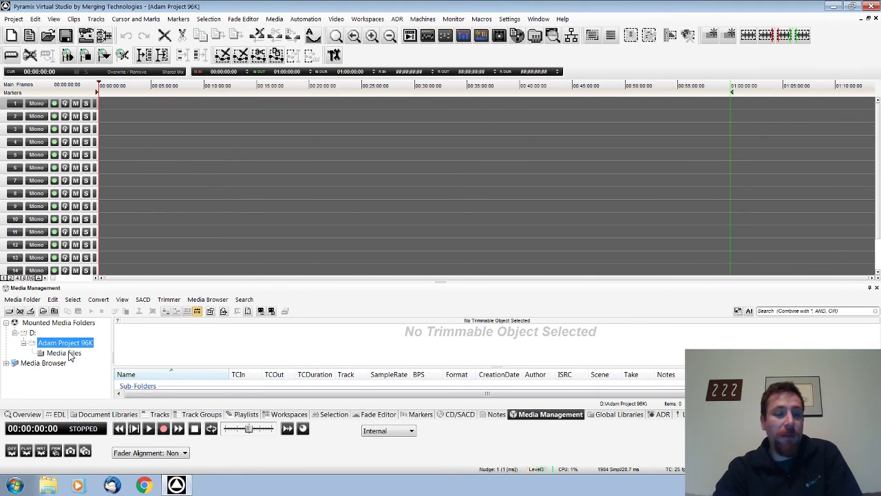
left_click(67, 352)
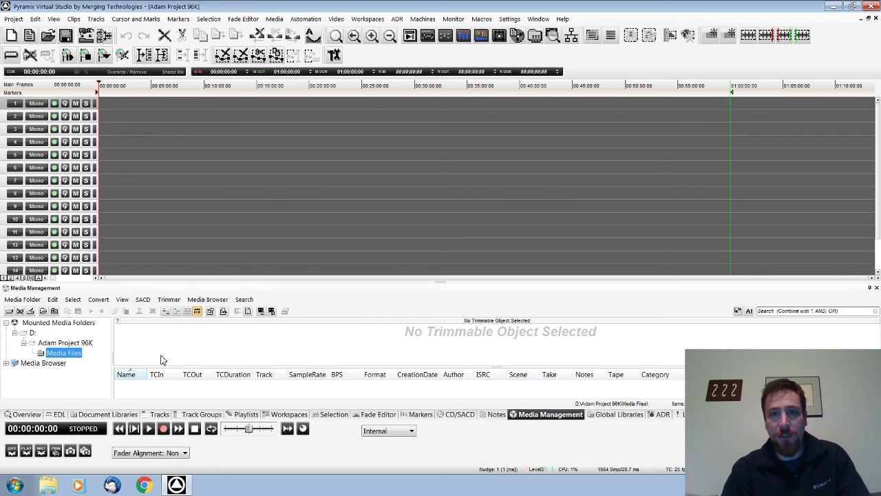
Save the project as the Pyramix project file 'Adam Project 96K.pmx'.
left_click(14, 18)
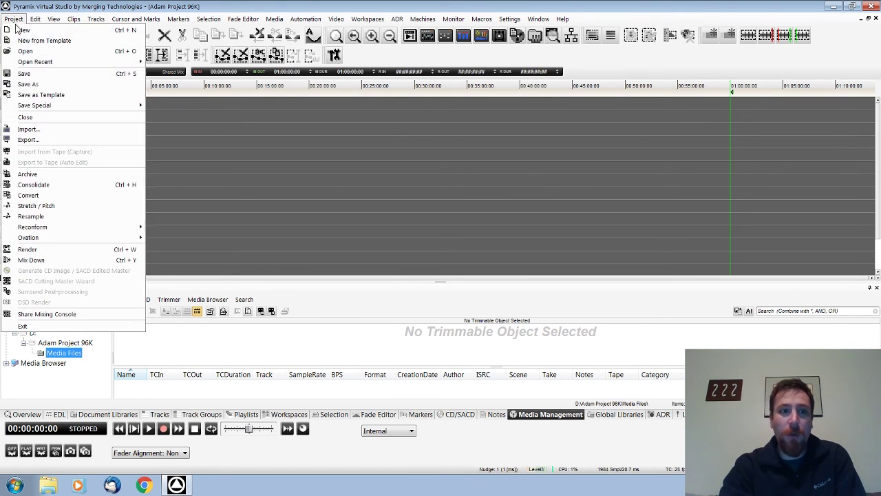
left_click(31, 84)
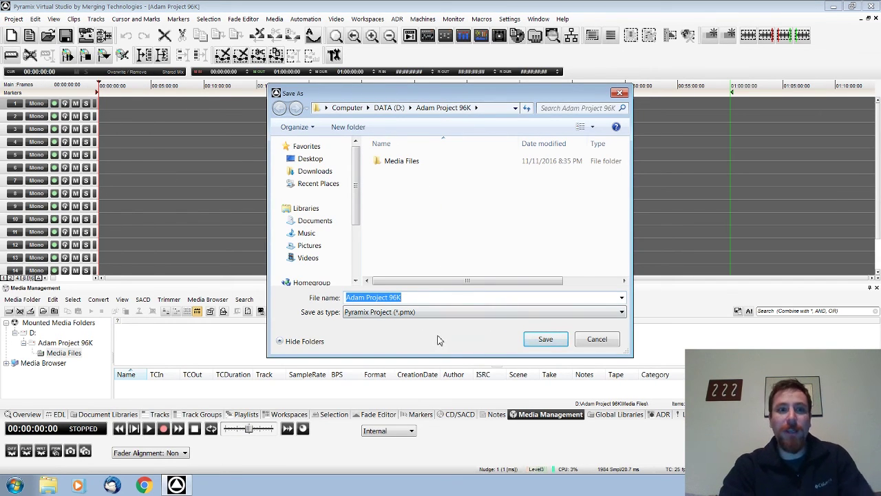
left_click(544, 340)
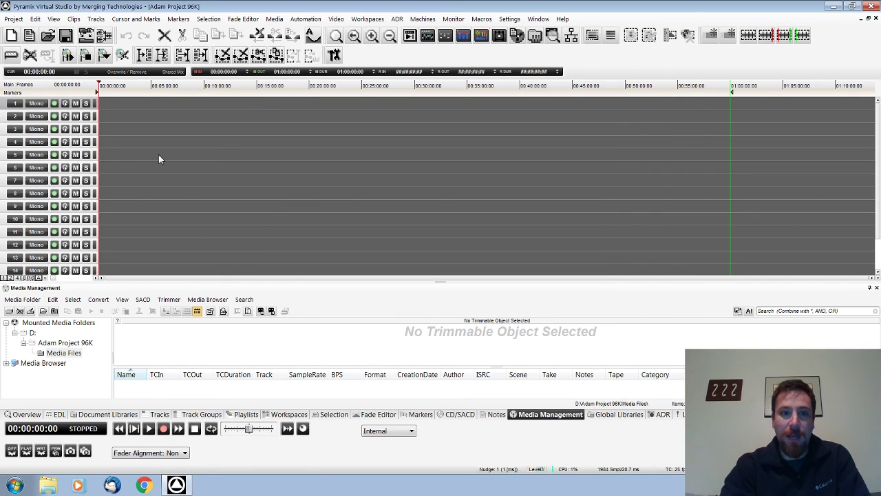